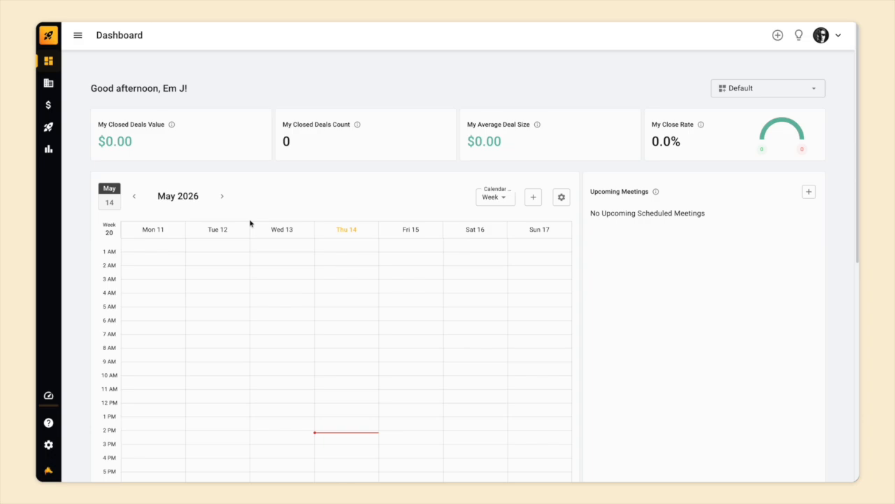
# - Connect the Google Calendar integration from the workspace settings, choosing the Google account and approving its access
pyautogui.click(49, 445)
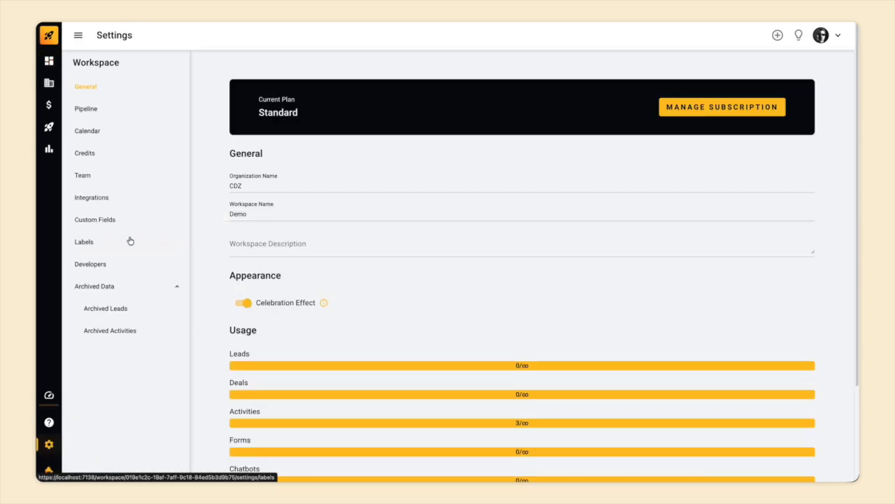
pyautogui.click(115, 200)
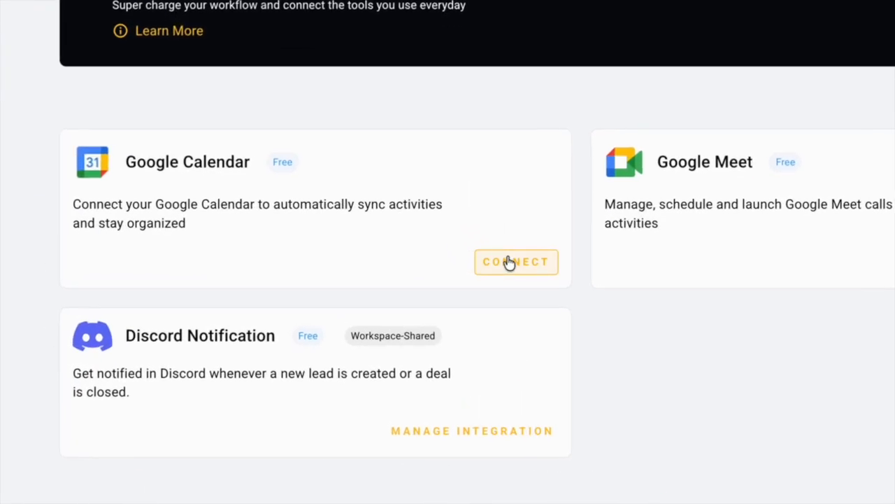
pyautogui.click(482, 258)
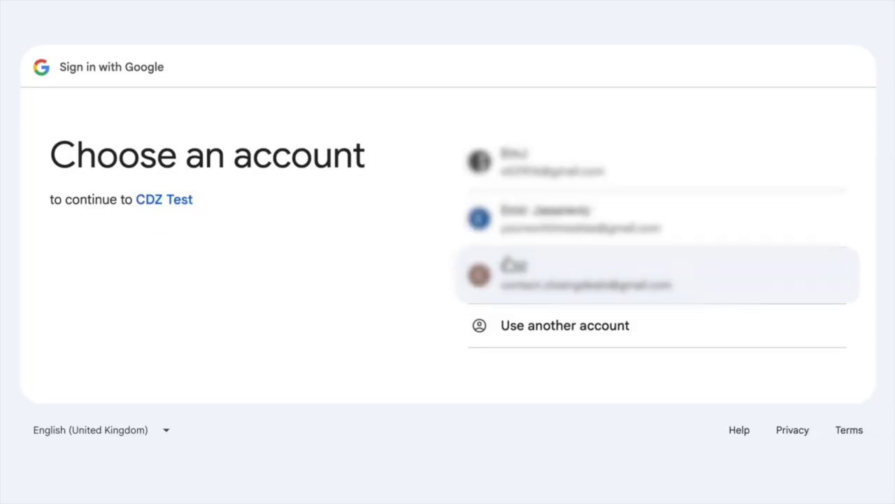
pyautogui.click(538, 173)
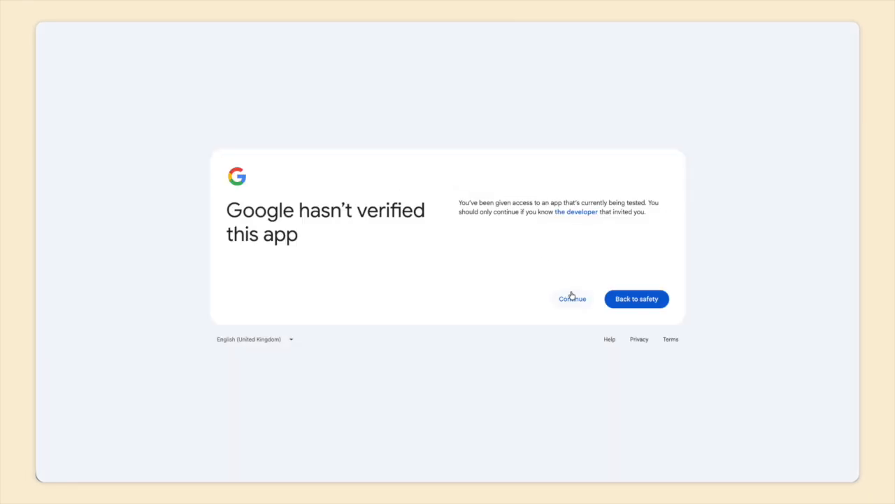
pyautogui.click(572, 299)
pyautogui.click(592, 299)
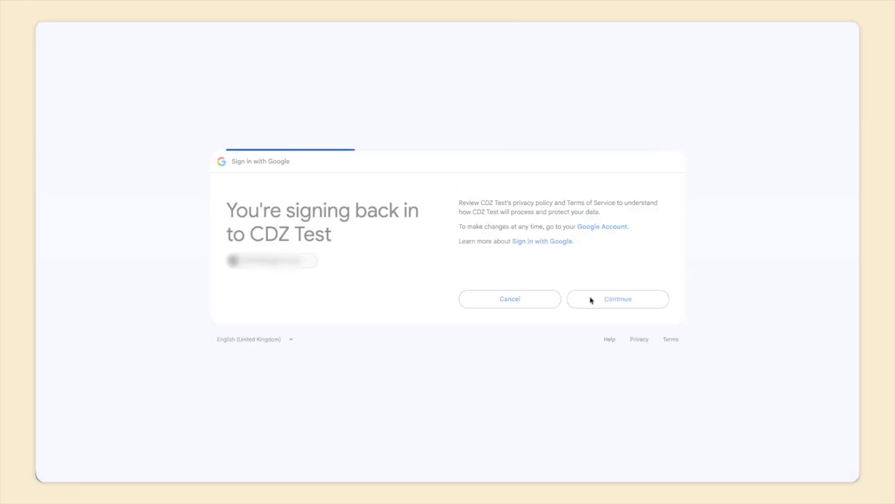
pyautogui.click(606, 346)
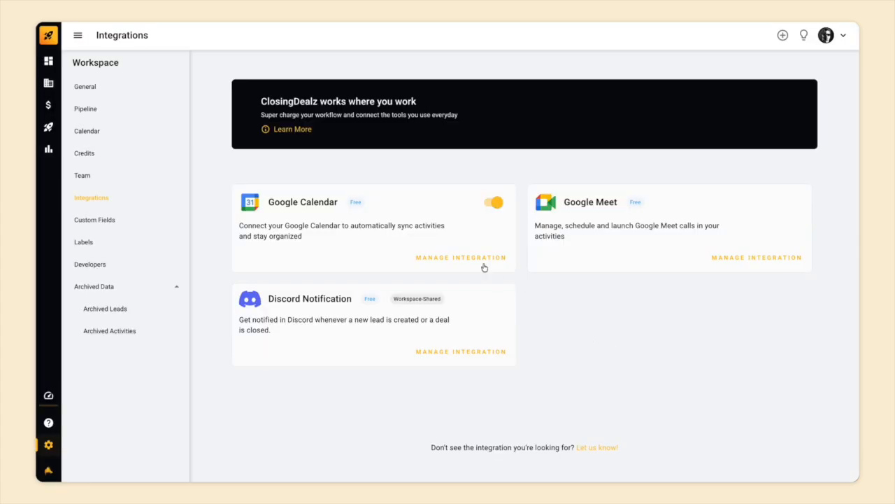
# - Complete the Google Calendar integration setup with Meetings as the only activity to sync and two way sync enabled
pyautogui.click(475, 260)
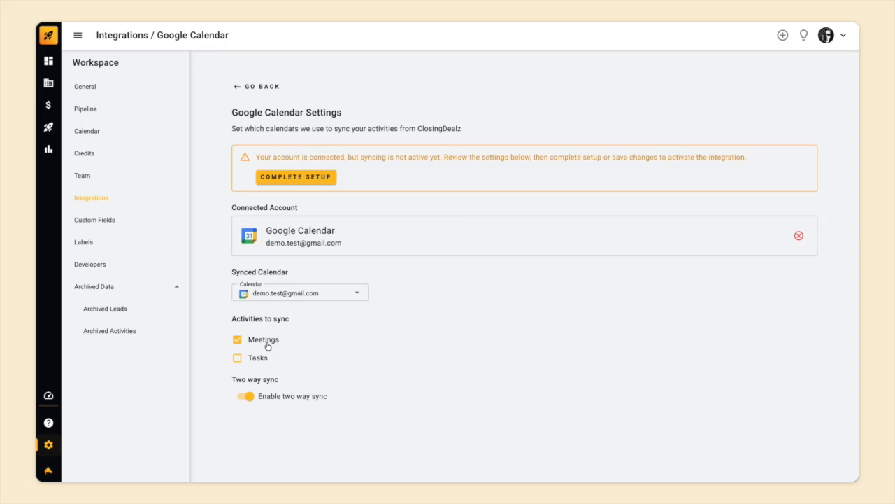
pyautogui.click(238, 360)
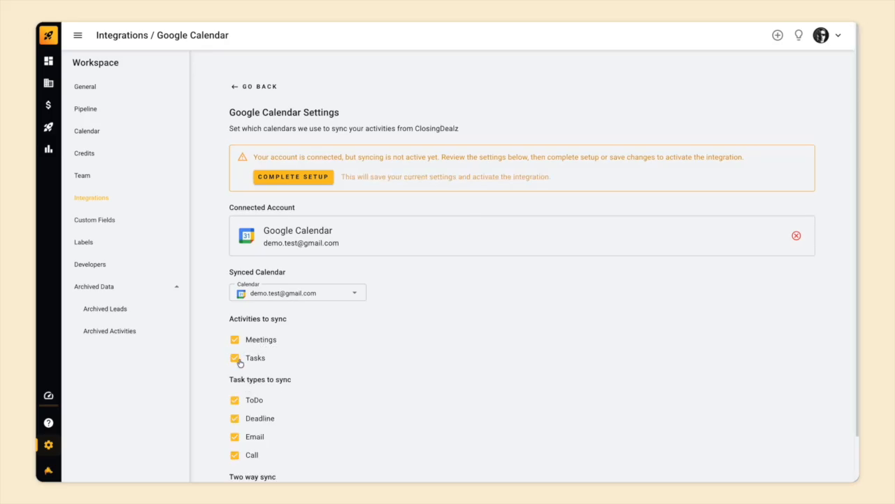
pyautogui.scroll(-1, 280, 359)
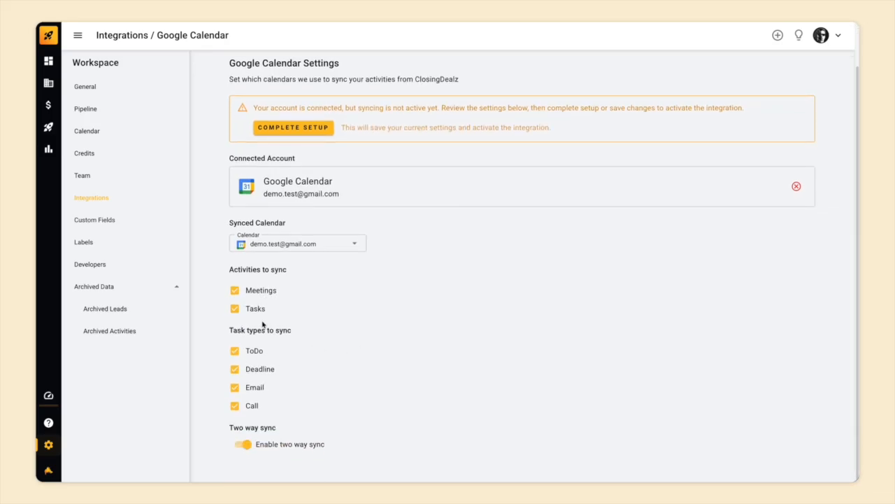
pyautogui.click(235, 310)
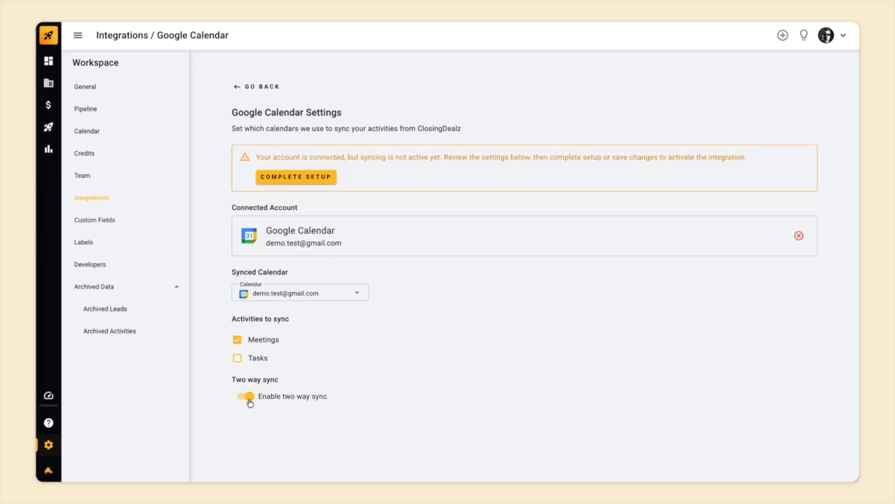
pyautogui.click(320, 180)
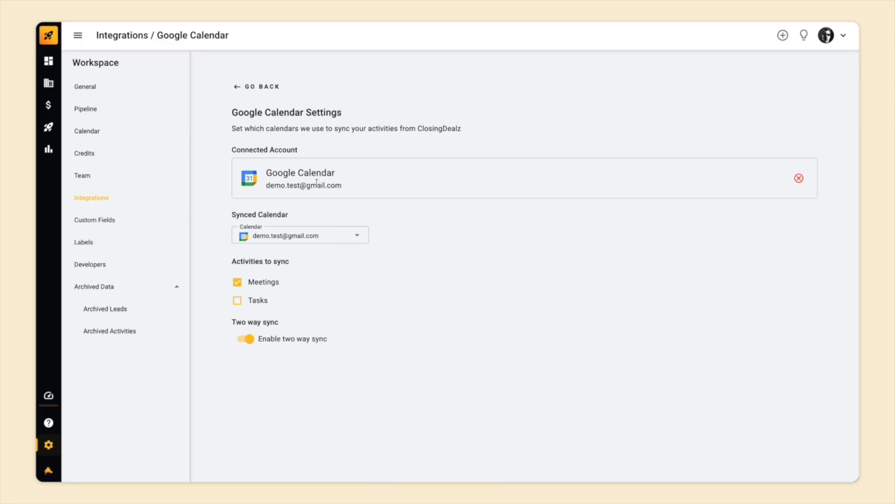
# - Review the workspace calendar's availability, holidays and custom dates, adding and removing an extra Monday time slot along the way
pyautogui.click(189, 247)
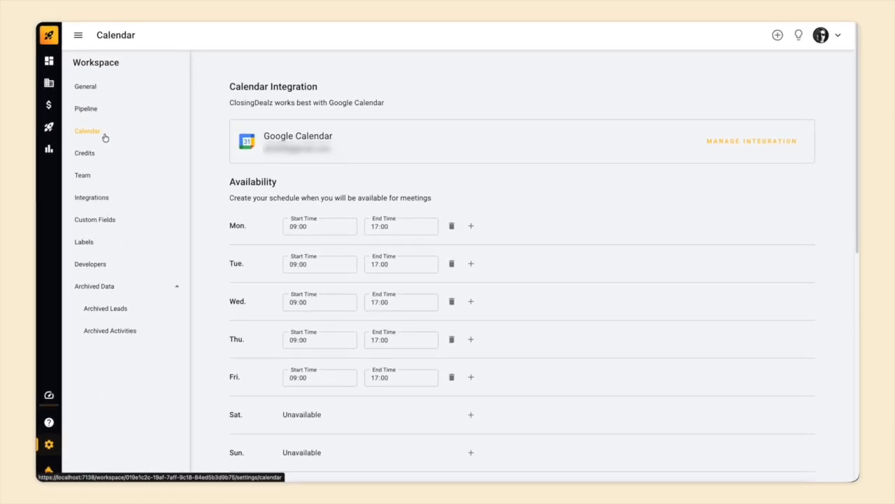
pyautogui.scroll(-1, 406, 179)
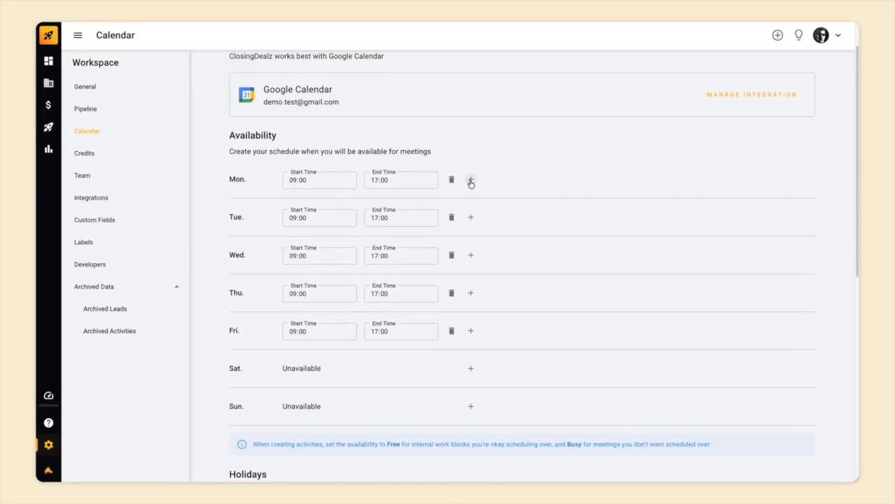
pyautogui.click(470, 179)
pyautogui.click(452, 188)
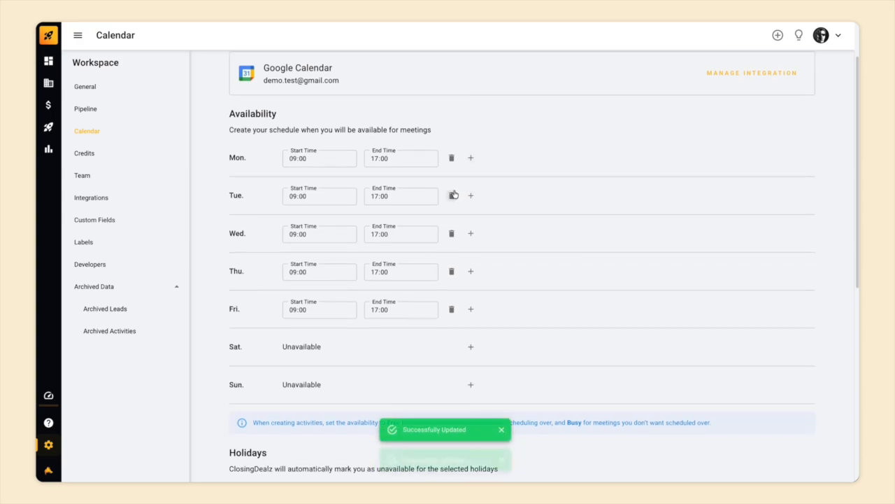
pyautogui.scroll(-5, 455, 200)
pyautogui.scroll(-5, 463, 237)
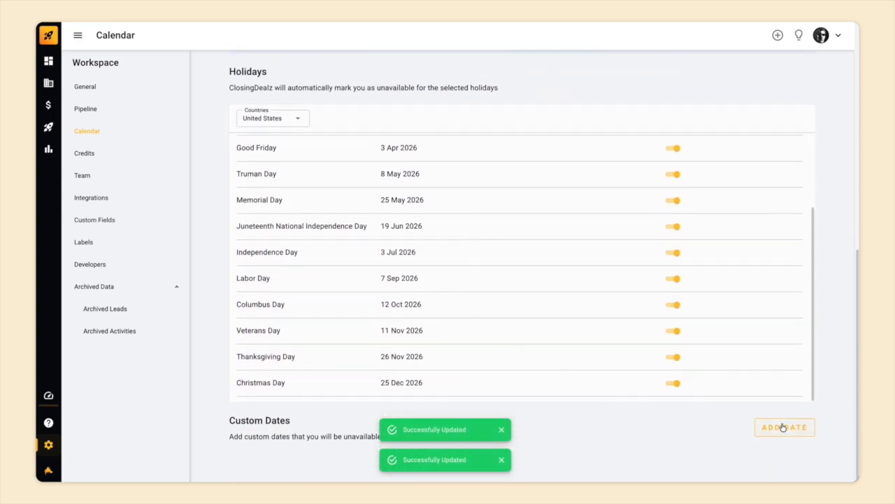
pyautogui.scroll(3, 601, 442)
pyautogui.scroll(5, 600, 442)
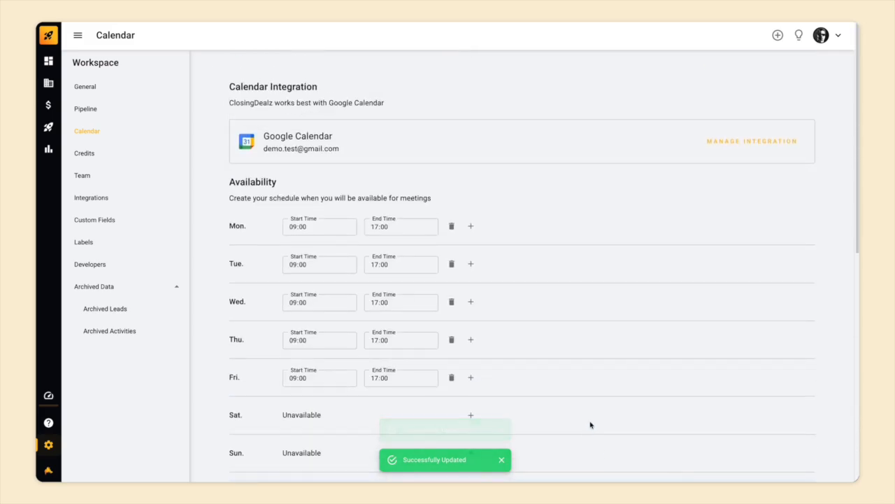
# - Start a new meeting on the dashboard calendar for Friday 15 May 2026, 06:00 to 06:30, with availability set to Busy
pyautogui.click(50, 62)
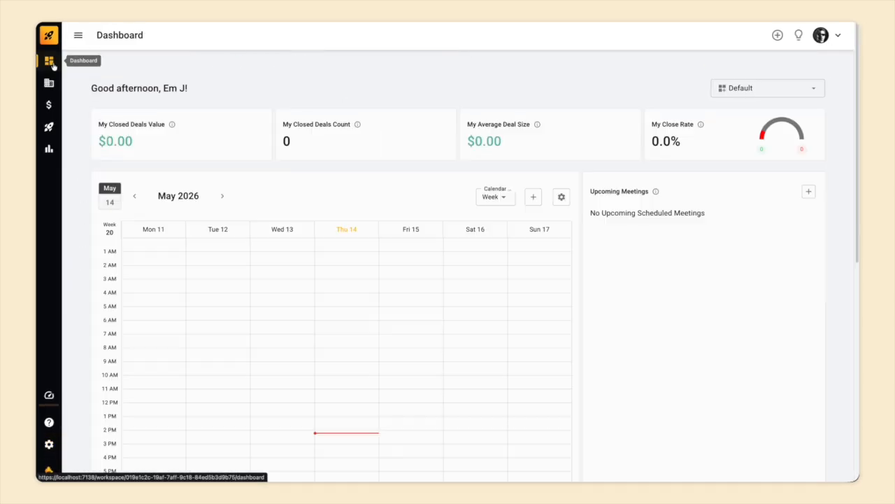
pyautogui.click(404, 327)
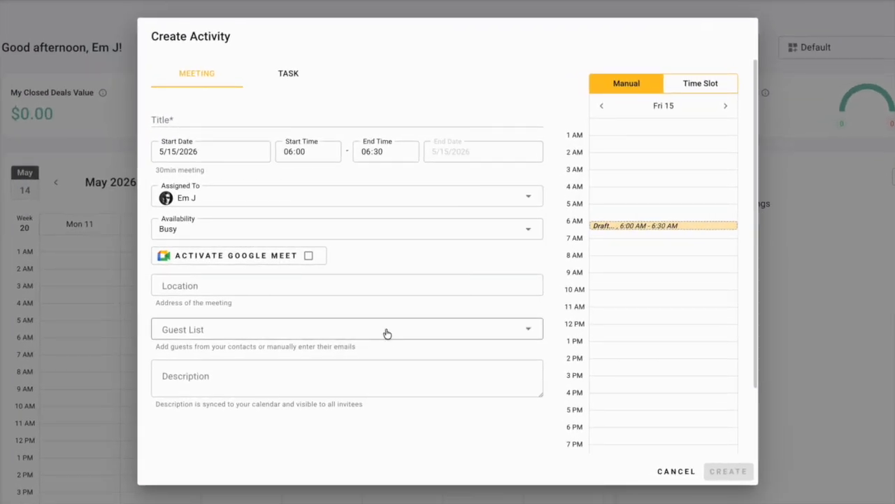
pyautogui.click(312, 232)
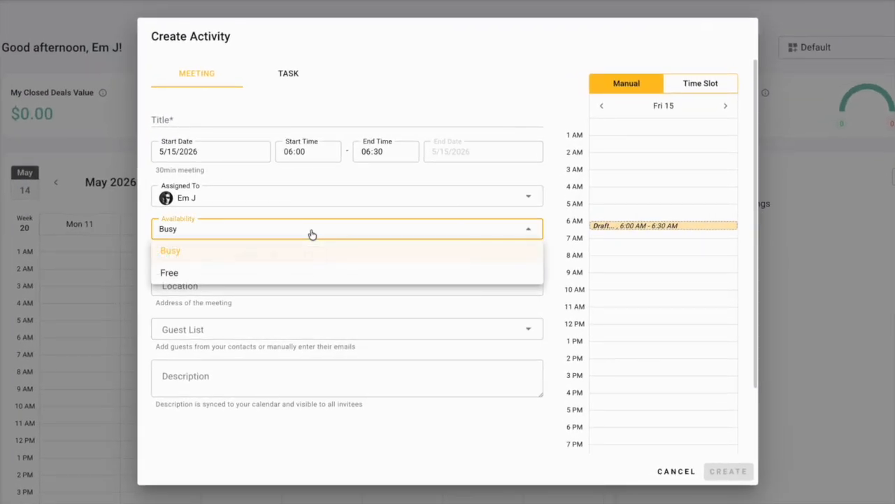
pyautogui.click(184, 272)
pyautogui.click(186, 237)
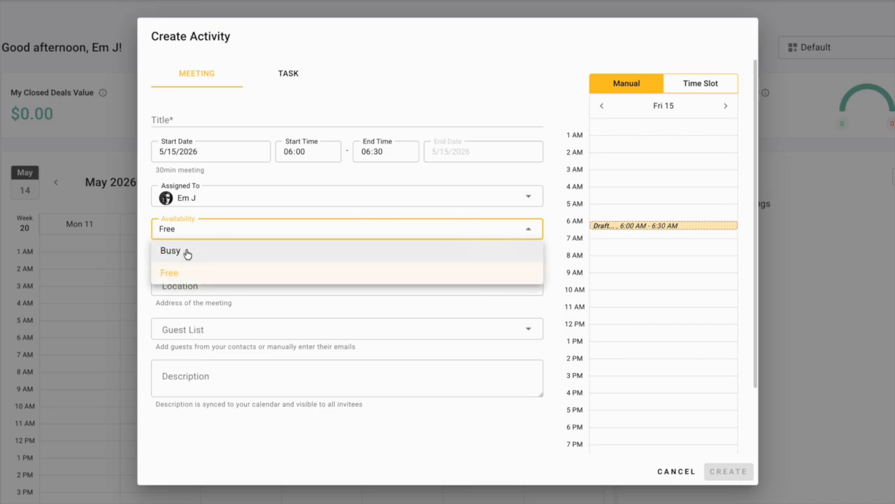
pyautogui.click(186, 252)
pyautogui.click(370, 258)
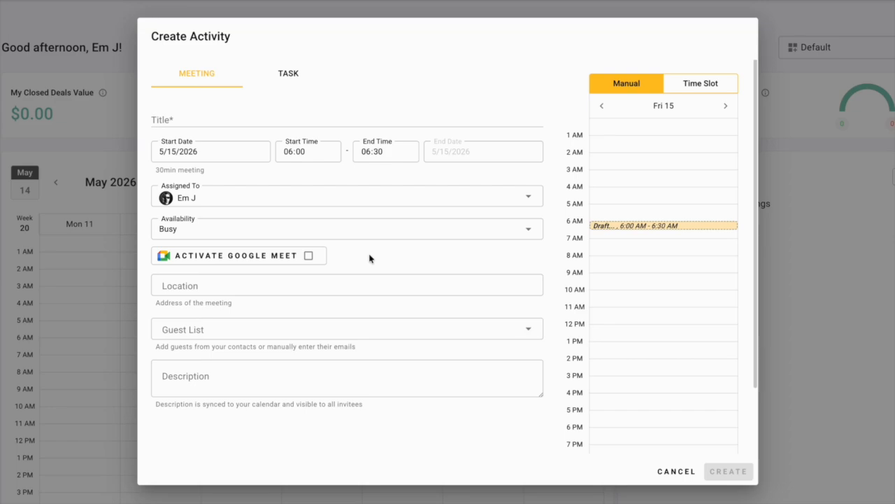
# - Title the meeting "test meeting", activate Google Meet for it and create it
pyautogui.click(245, 120)
pyautogui.write('test ')
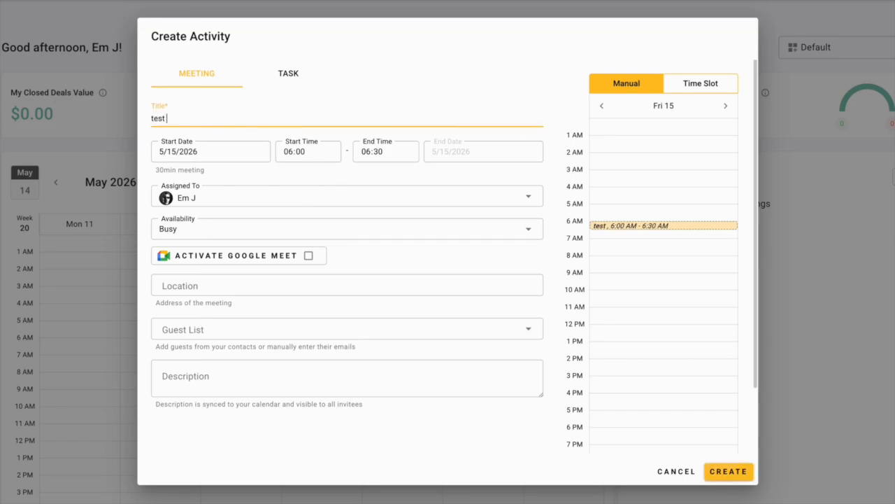
pyautogui.write('meeting')
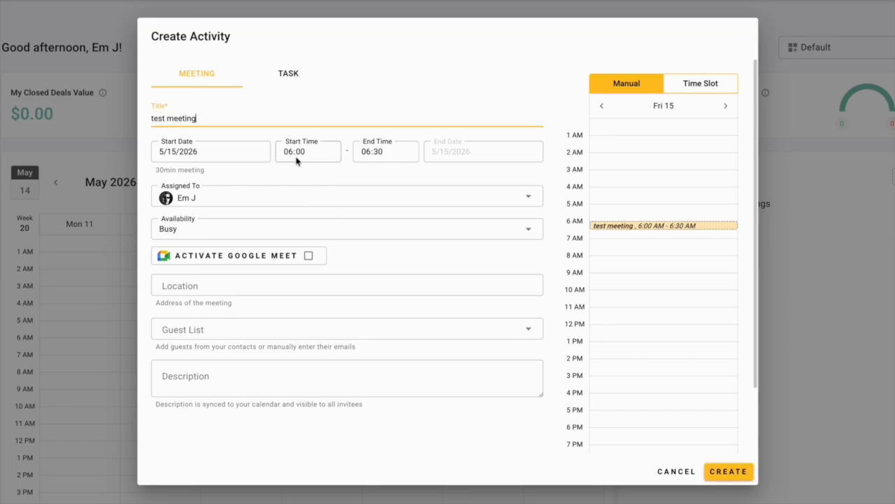
pyautogui.click(413, 258)
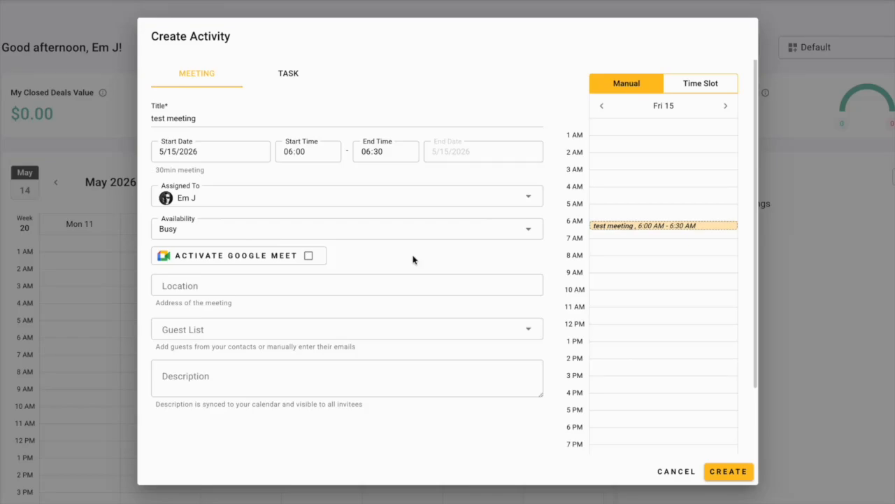
pyautogui.click(310, 256)
pyautogui.click(750, 472)
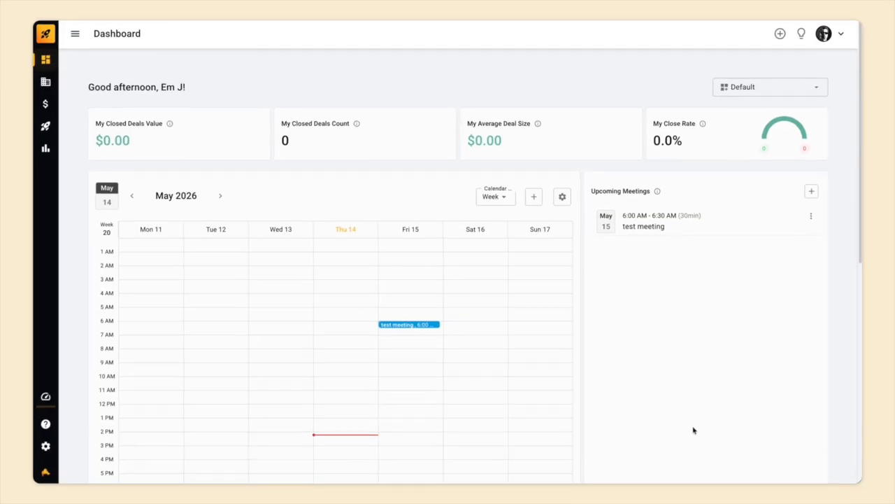
# - View the test meeting's overview, and switch to Google Calendar to check the details of the synced event
pyautogui.click(416, 325)
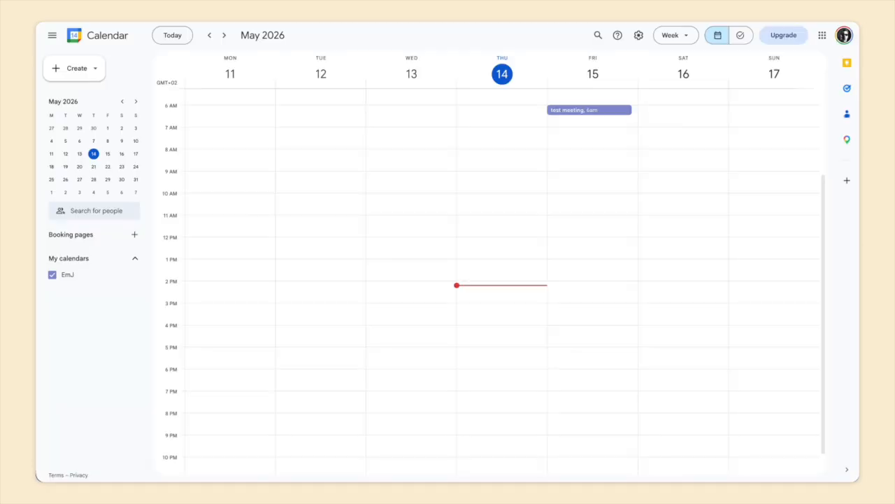
pyautogui.click(592, 111)
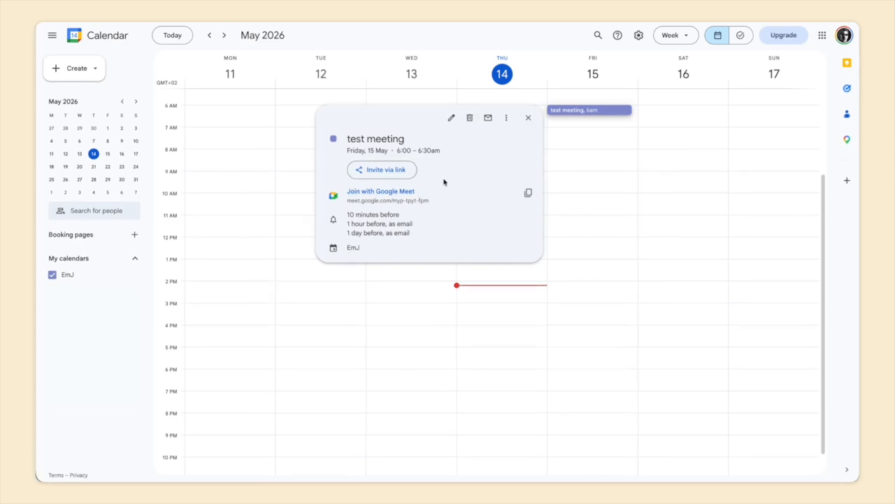
# - Rename the Google Calendar event to "test meeting 123" and save it
pyautogui.click(452, 118)
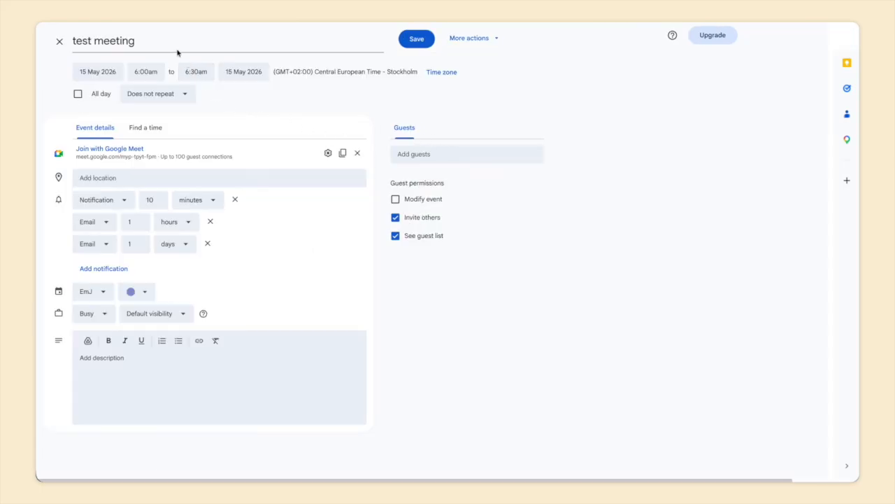
pyautogui.click(175, 43)
pyautogui.write('123')
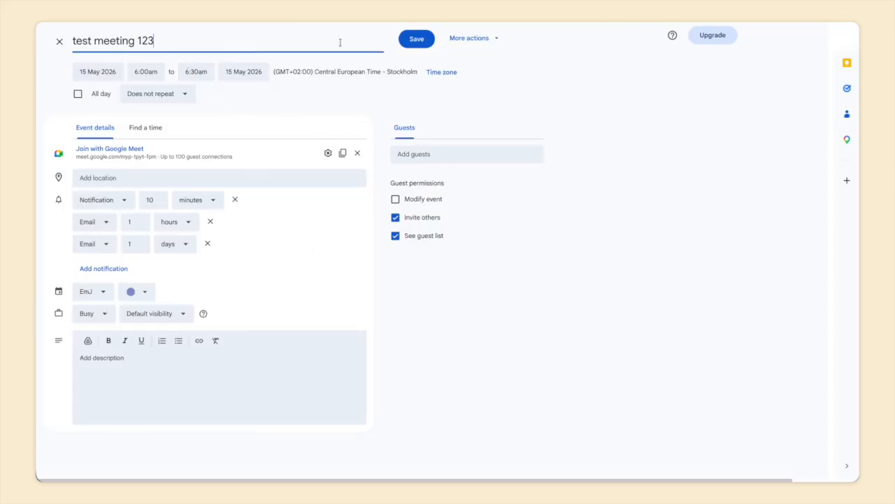
pyautogui.click(422, 38)
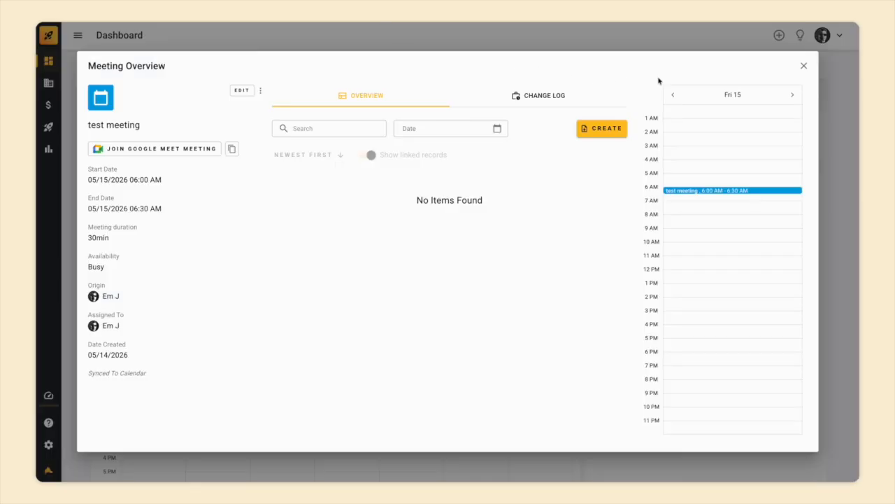
# - Switch back to ClosingDealz, refresh the dashboard and open the renamed meeting's overview to check the two-way sync
pyautogui.click(804, 67)
pyautogui.press('super+r')
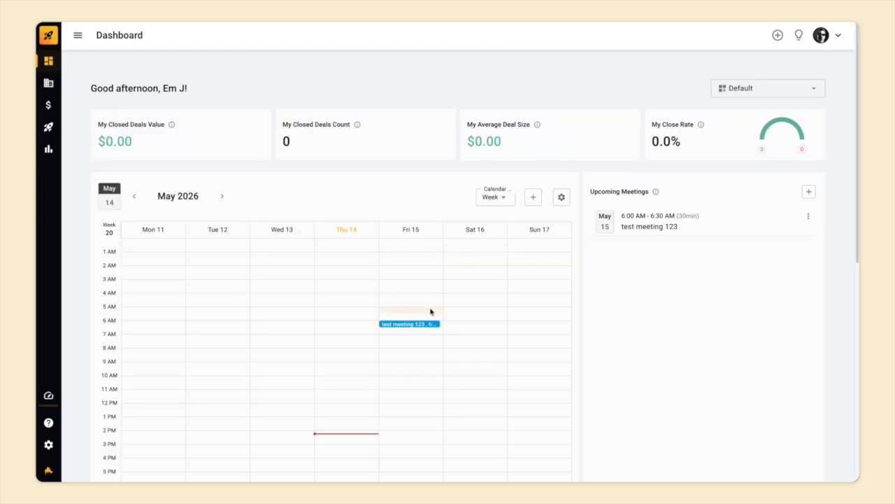
pyautogui.click(422, 325)
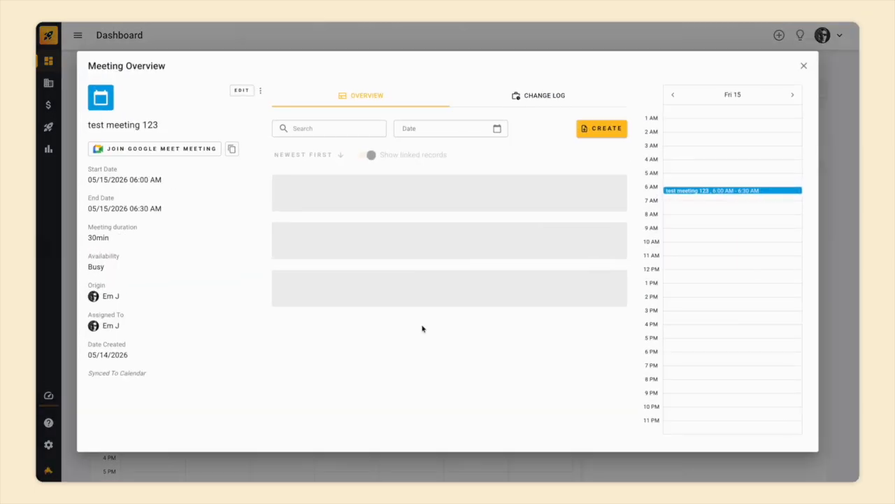